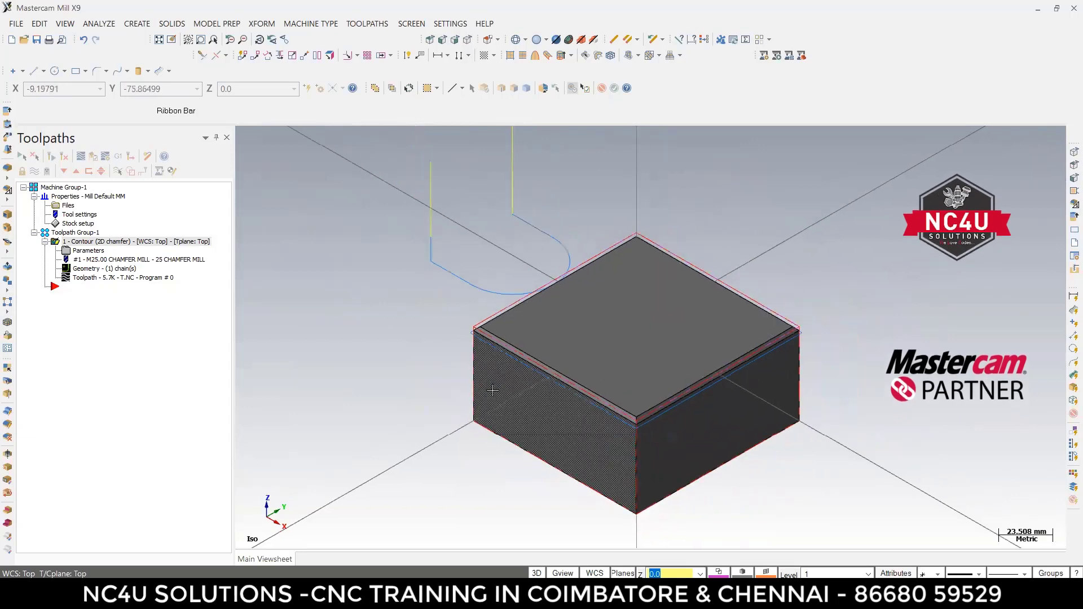
Step: Switch the graphics area to the Top view and reposition the Level Manager over the middle of the model
{"action": "left_click", "coordinate": [431, 40]}
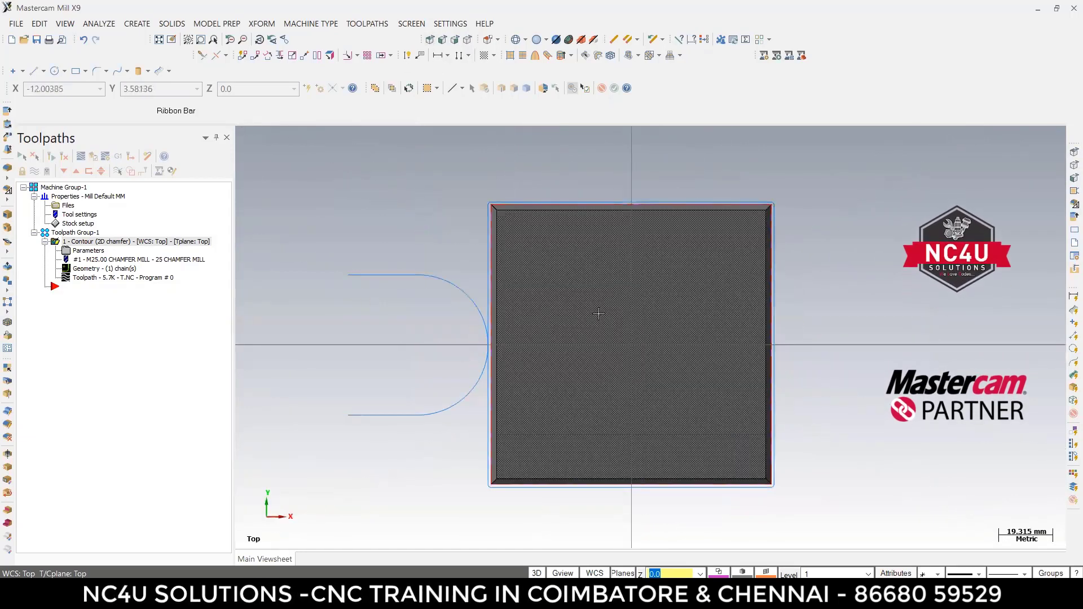
{"action": "scroll", "coordinate": [375, 324], "scroll_direction": "down", "scroll_amount": 4}
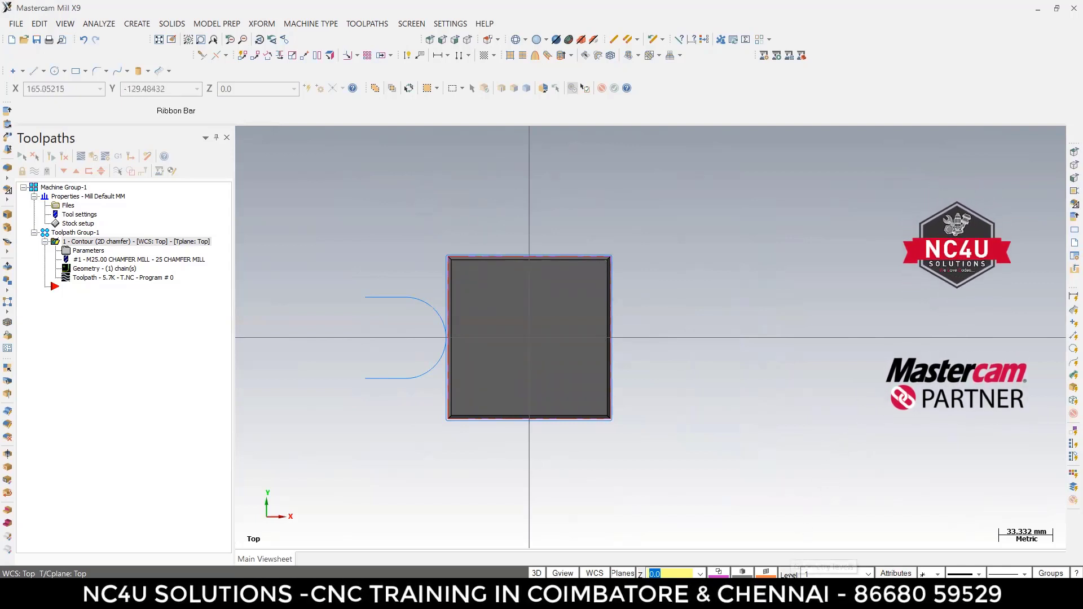
{"action": "left_click", "coordinate": [789, 574]}
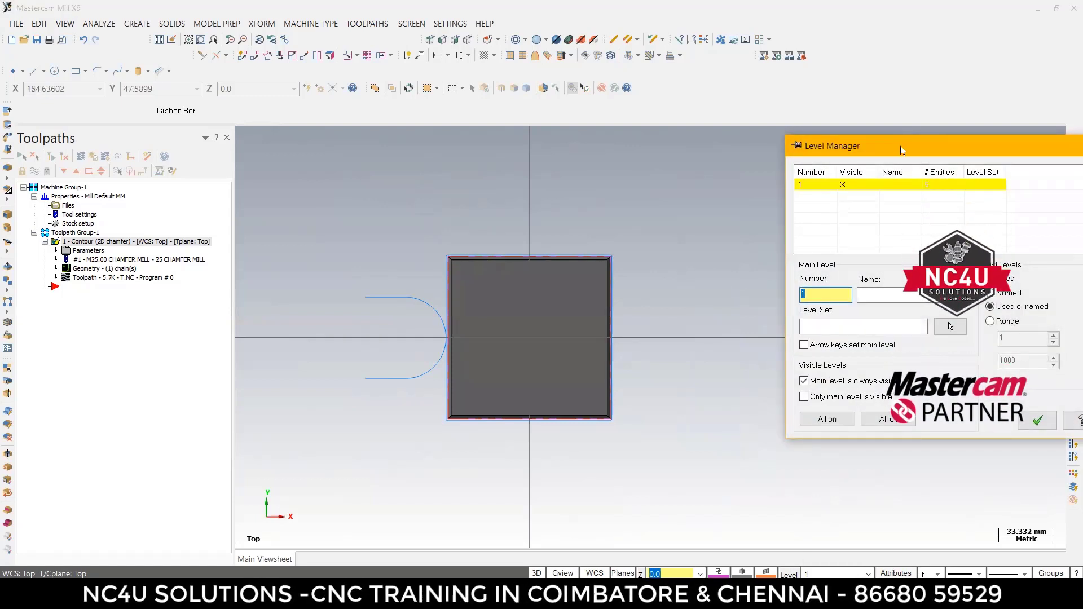
{"action": "left_click_drag", "start_coordinate": [901, 150], "coordinate": [866, 169]}
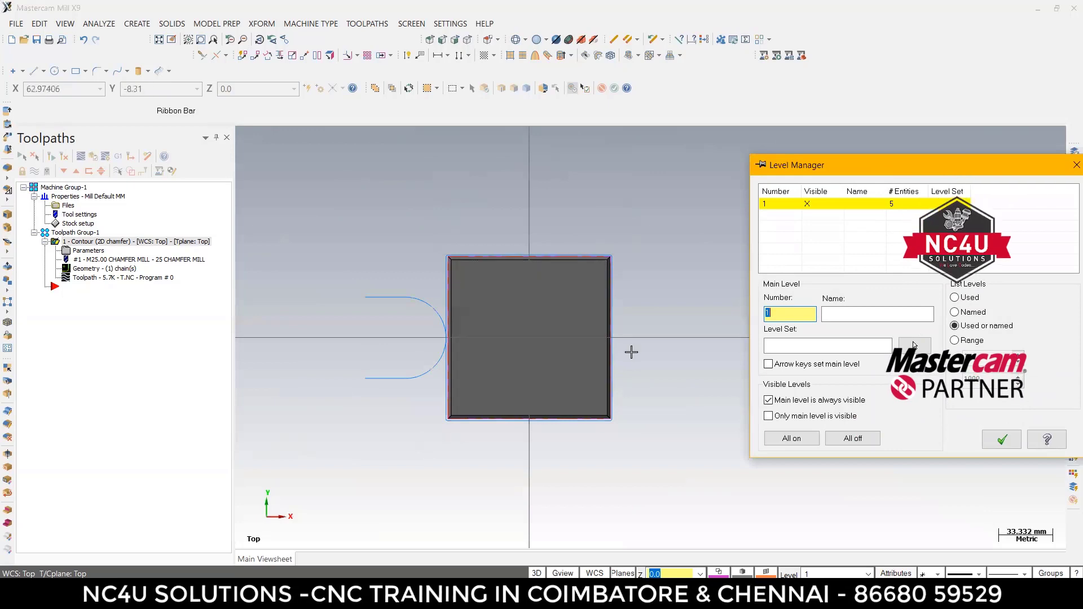
{"action": "left_click_drag", "start_coordinate": [920, 163], "coordinate": [612, 196]}
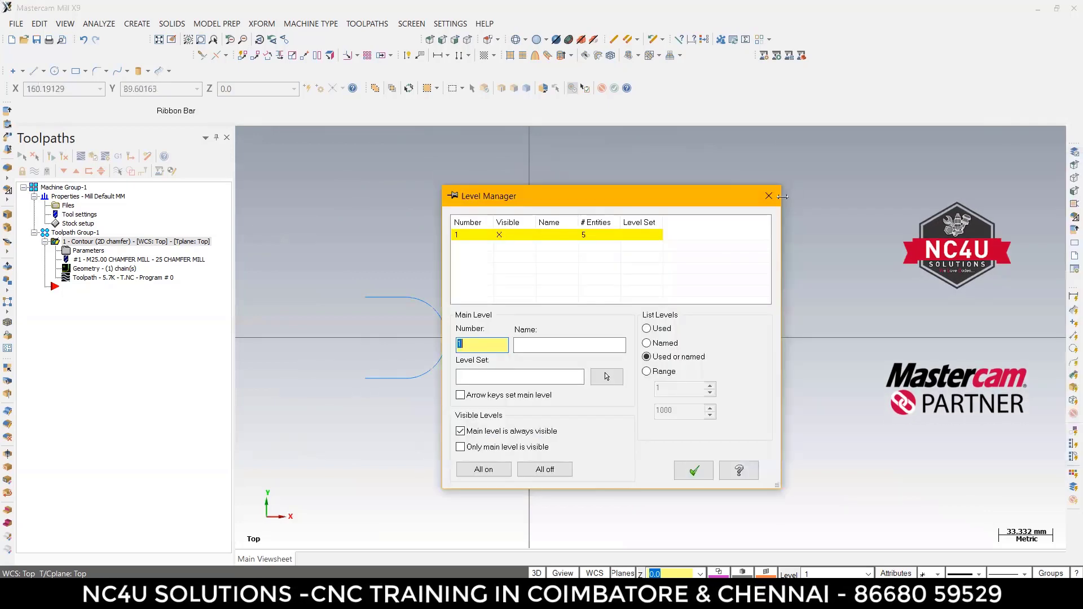
{"action": "left_click", "coordinate": [769, 197]}
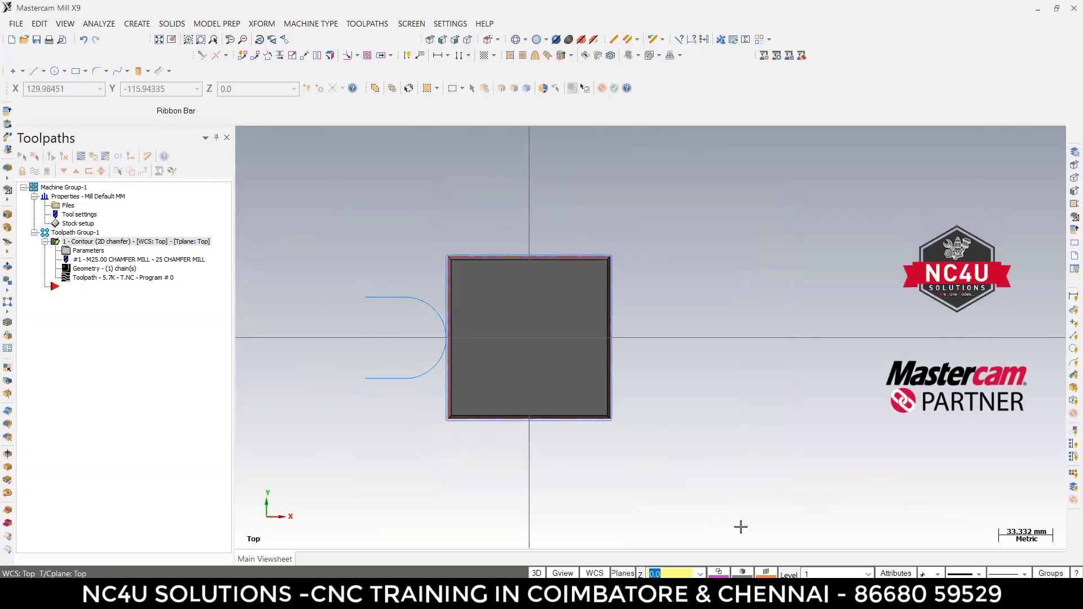
Step: Create level 5 in the Level Manager and name it FORMTOOL
{"action": "left_click", "coordinate": [790, 575]}
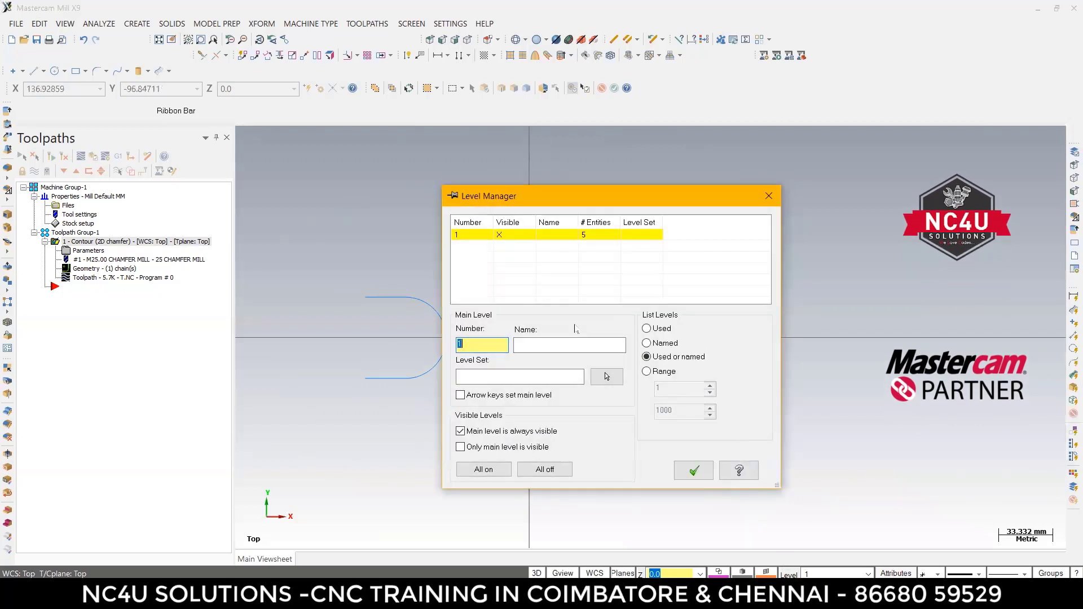
{"action": "key", "text": "BackSpace"}
{"action": "type", "text": "5"}
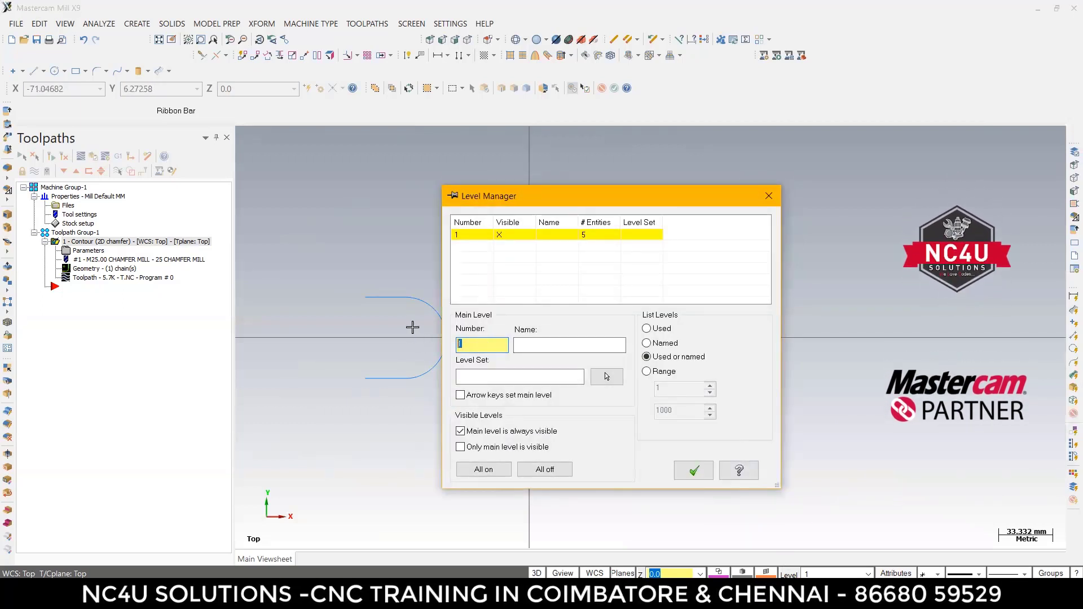
{"action": "left_click", "coordinate": [551, 347]}
{"action": "type", "text": "f"}
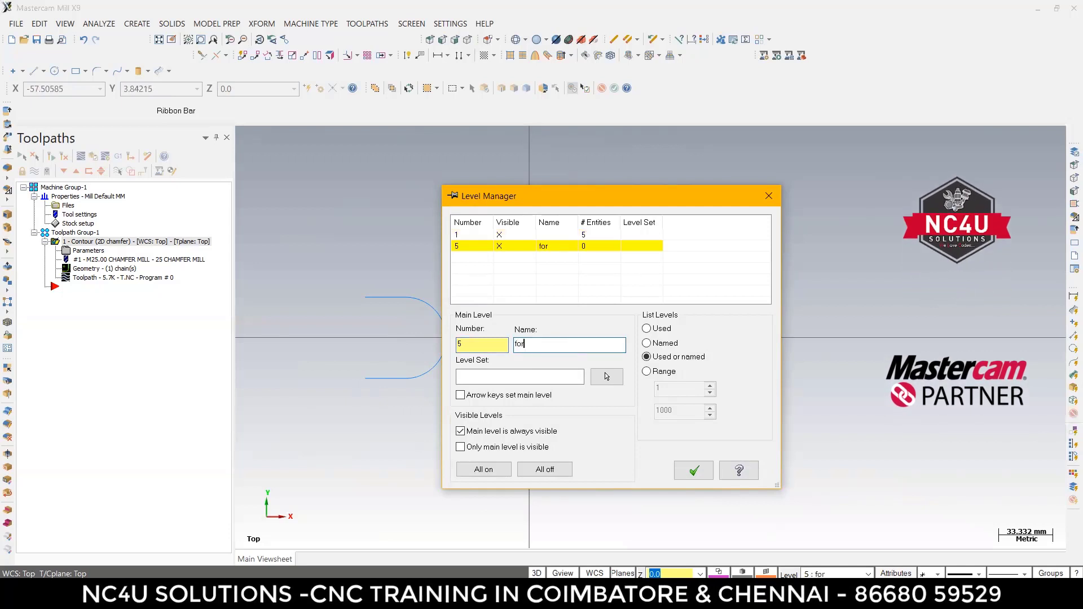
{"action": "key", "text": "BackSpace"}
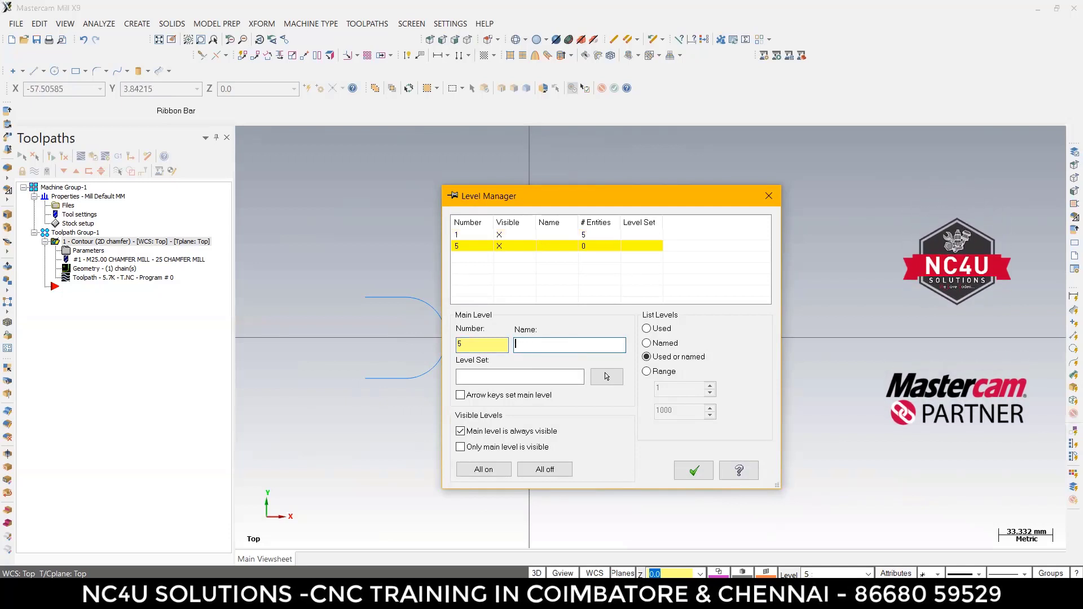
{"action": "type", "text": "FORMTOOL"}
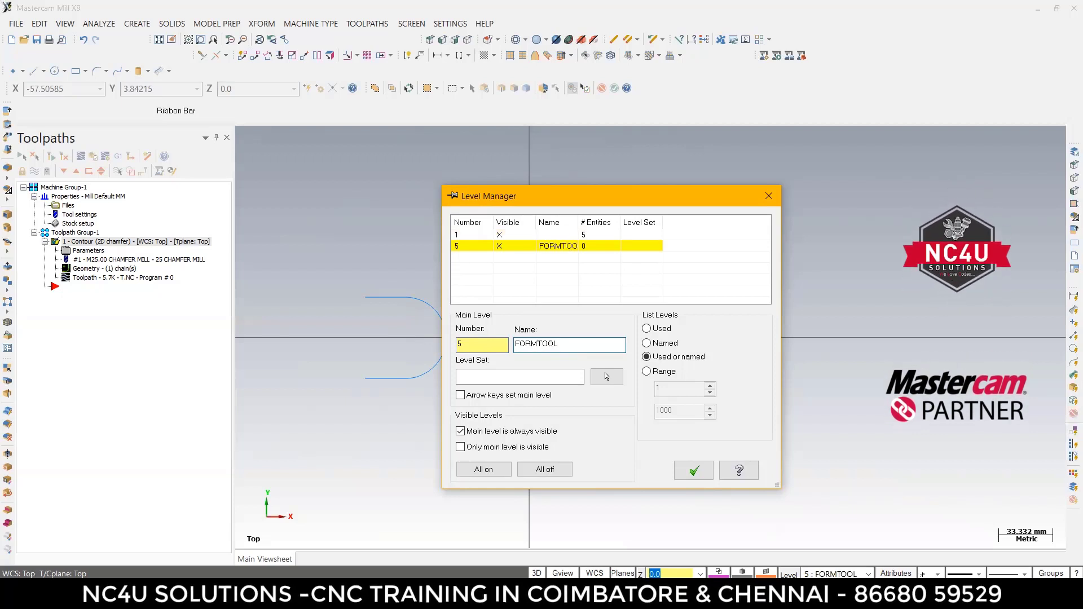
{"action": "key", "text": "Return"}
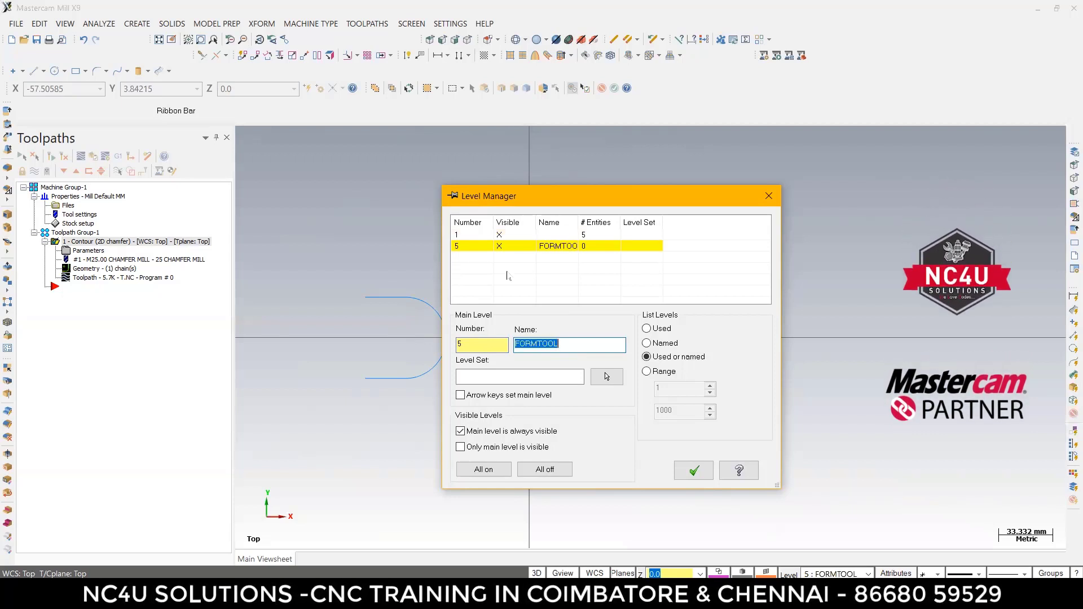
Step: Keep level 5 FORMTOOL as the main level with level 1 hidden, and turn off the contour operation's toolpath display
{"action": "left_click", "coordinate": [477, 246]}
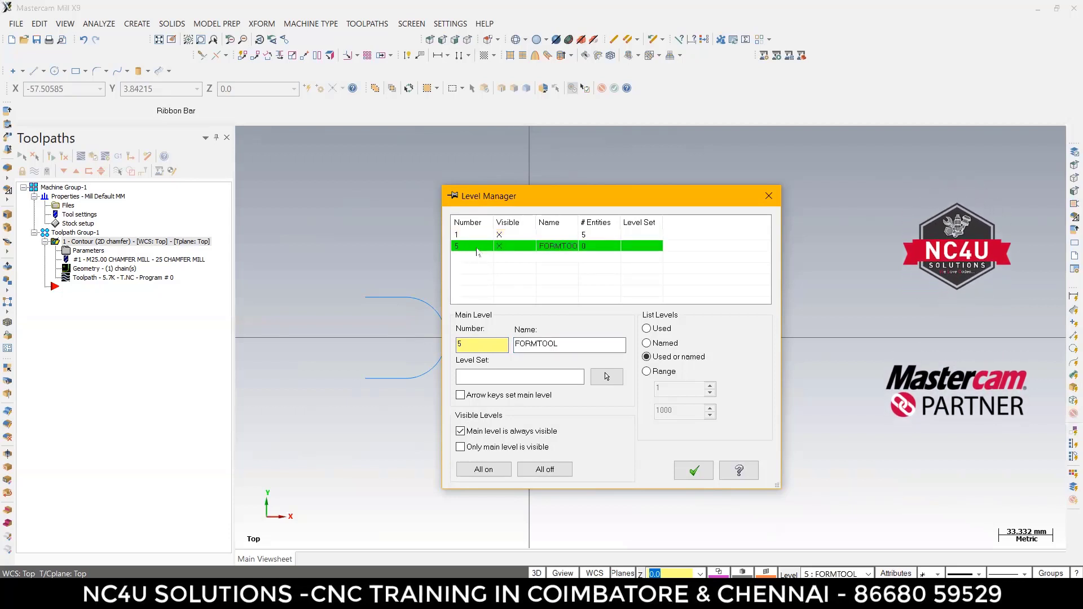
{"action": "left_click", "coordinate": [471, 235]}
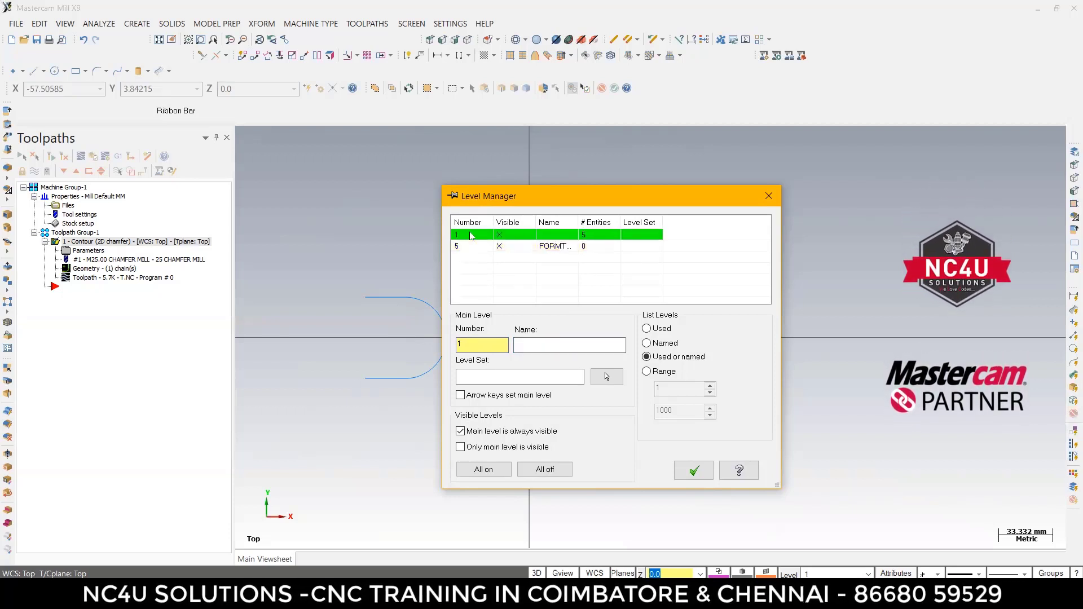
{"action": "left_click", "coordinate": [470, 248]}
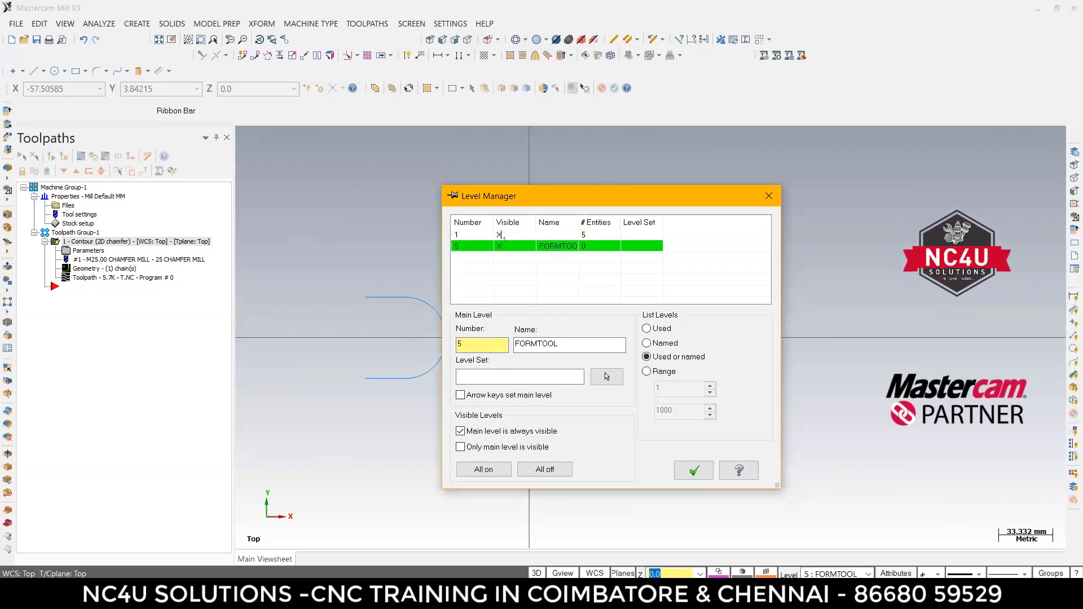
{"action": "left_click", "coordinate": [768, 196]}
{"action": "scroll", "coordinate": [430, 301], "scroll_direction": "down", "scroll_amount": 1}
{"action": "scroll", "coordinate": [430, 300], "scroll_direction": "up", "scroll_amount": 1}
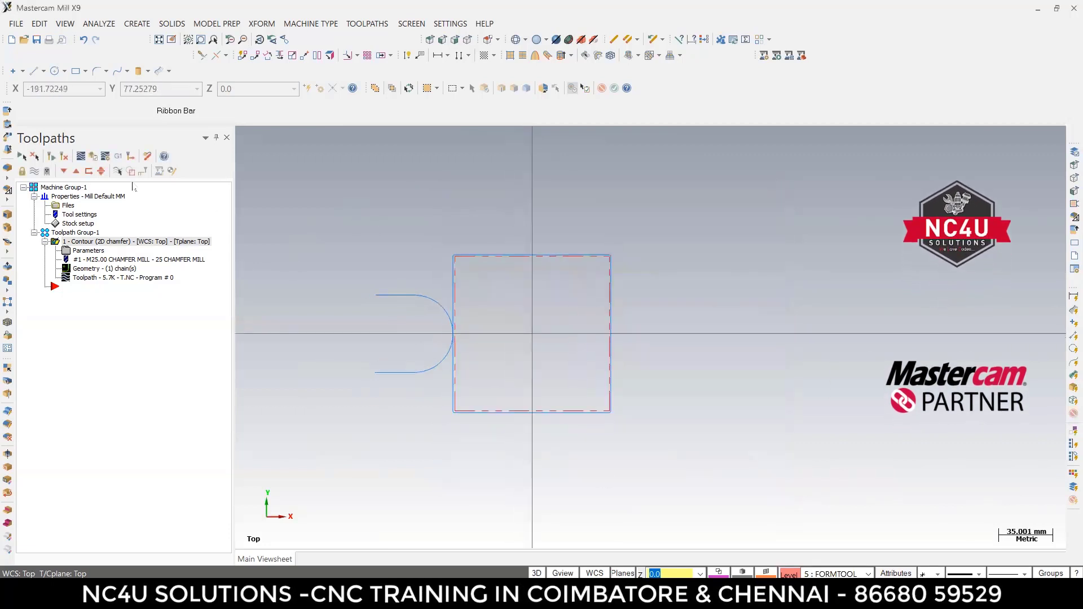
{"action": "left_click", "coordinate": [34, 172]}
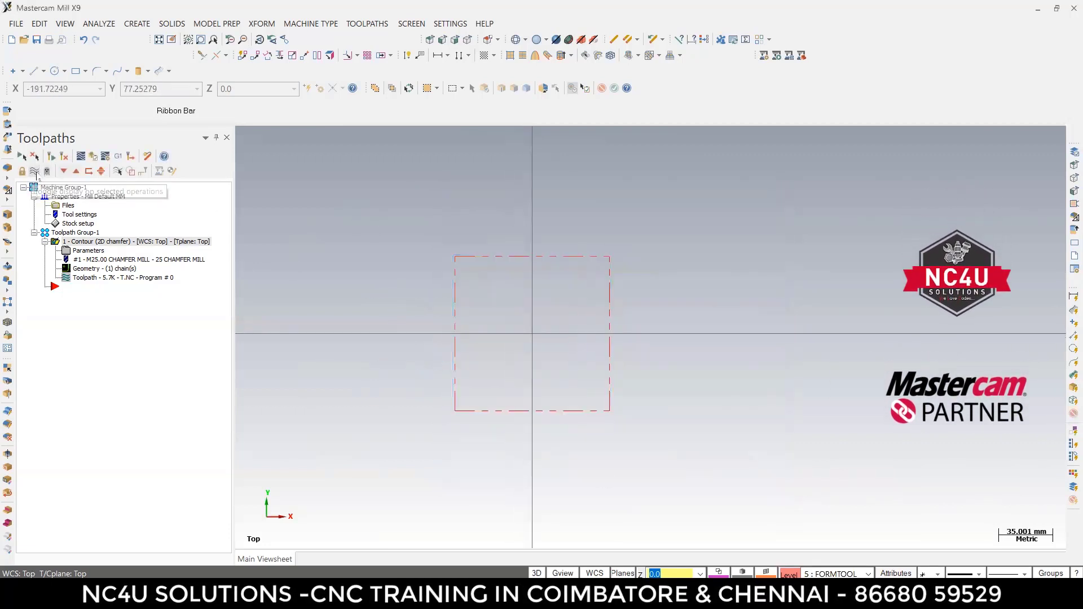
{"action": "scroll", "coordinate": [476, 343], "scroll_direction": "up", "scroll_amount": 1}
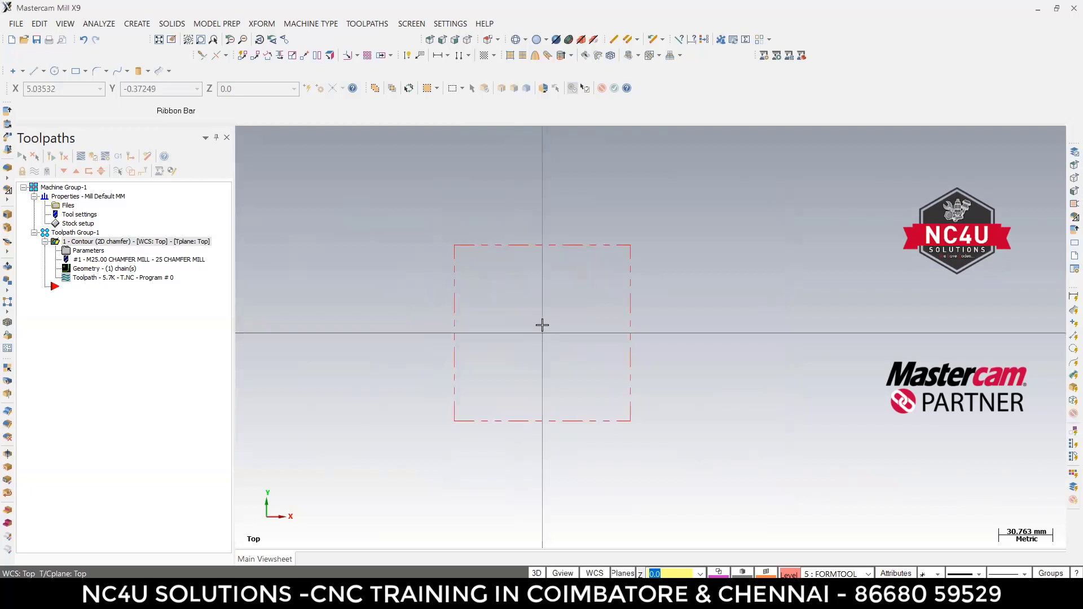
Step: Draw connected lines from the origin: about 17 mm at 44°, about 16 mm vertically up and about 16 mm horizontally outward
{"action": "left_click", "coordinate": [34, 71]}
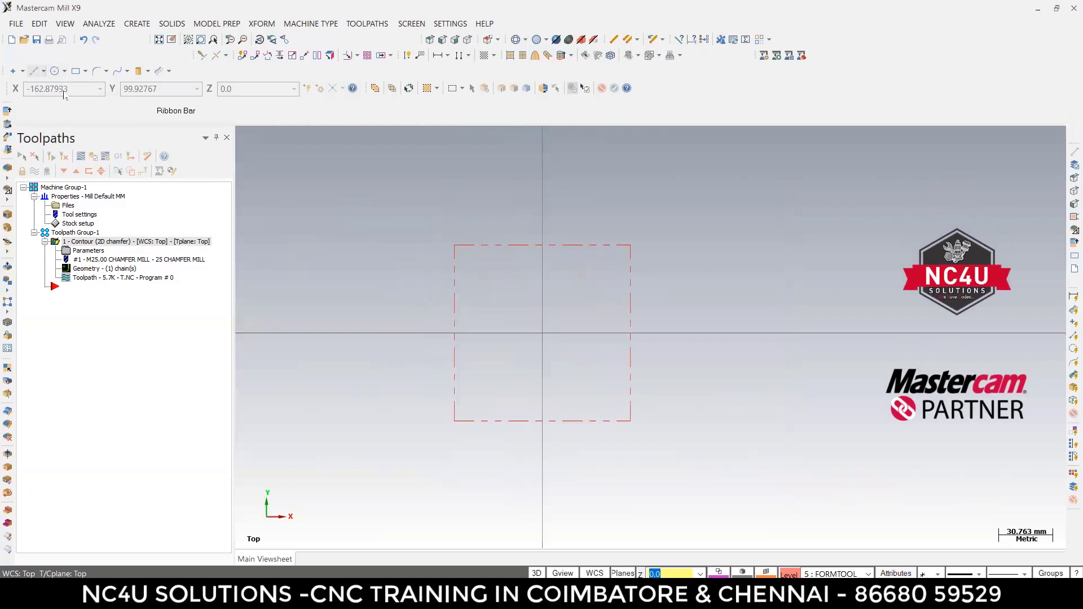
{"action": "left_click", "coordinate": [542, 333]}
{"action": "left_click", "coordinate": [564, 312]}
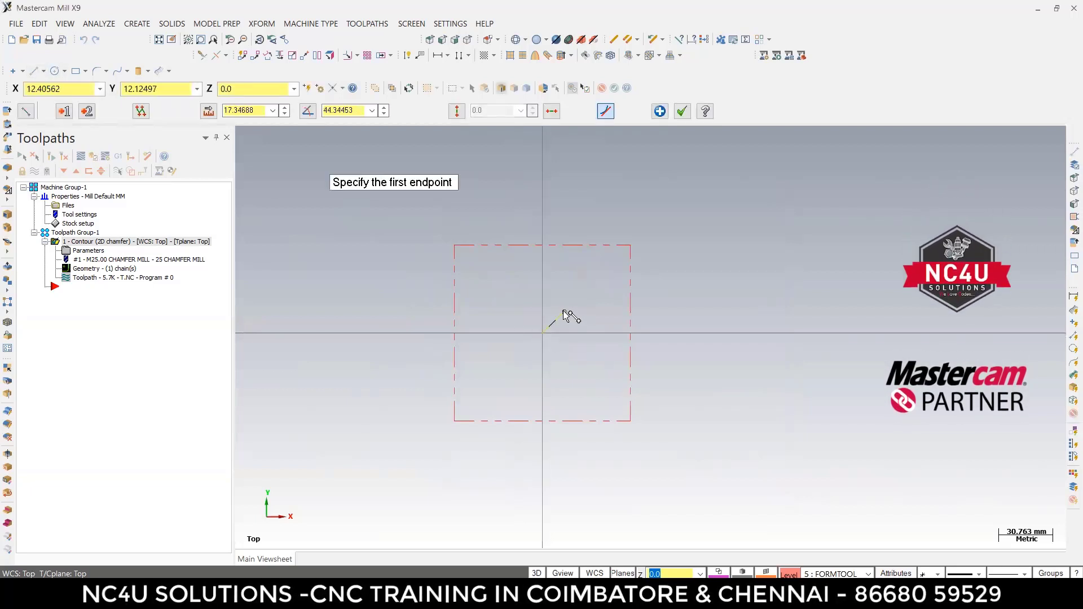
{"action": "left_click", "coordinate": [564, 312]}
{"action": "left_click", "coordinate": [565, 284]}
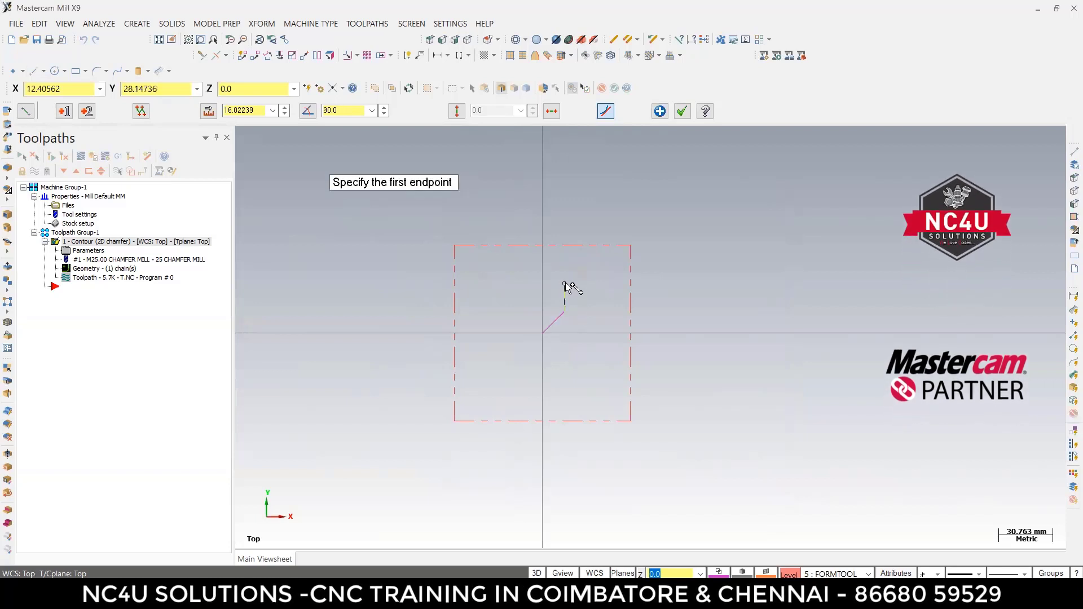
{"action": "left_click", "coordinate": [565, 285]}
{"action": "left_click", "coordinate": [593, 284]}
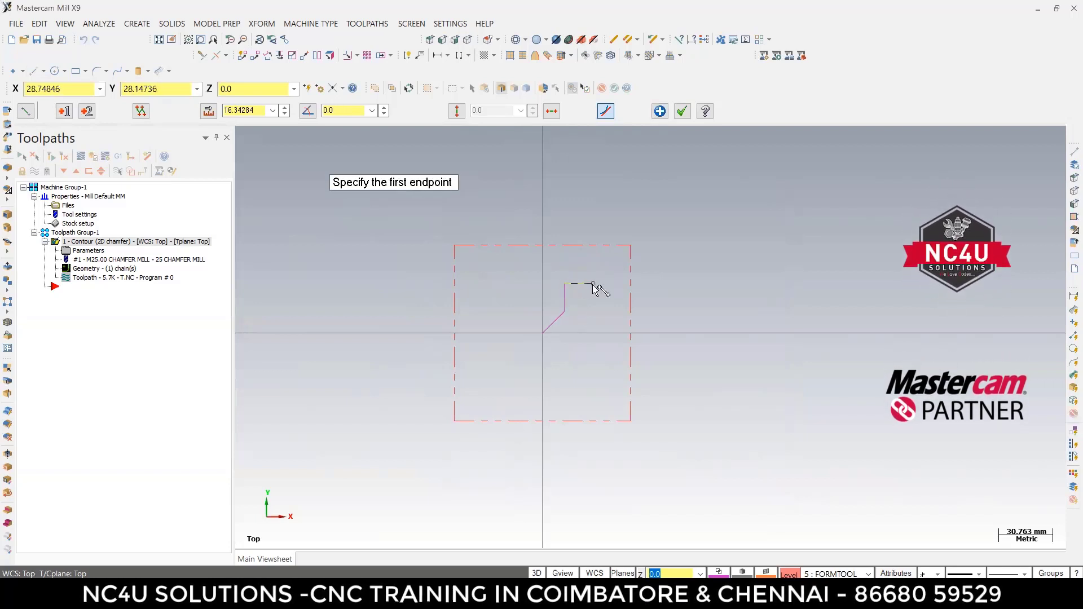
Step: Continue the profile with a line about 13 mm long at 49° and a long vertical line upward, finishing the line command
{"action": "left_click", "coordinate": [592, 284]}
{"action": "left_click", "coordinate": [608, 266]}
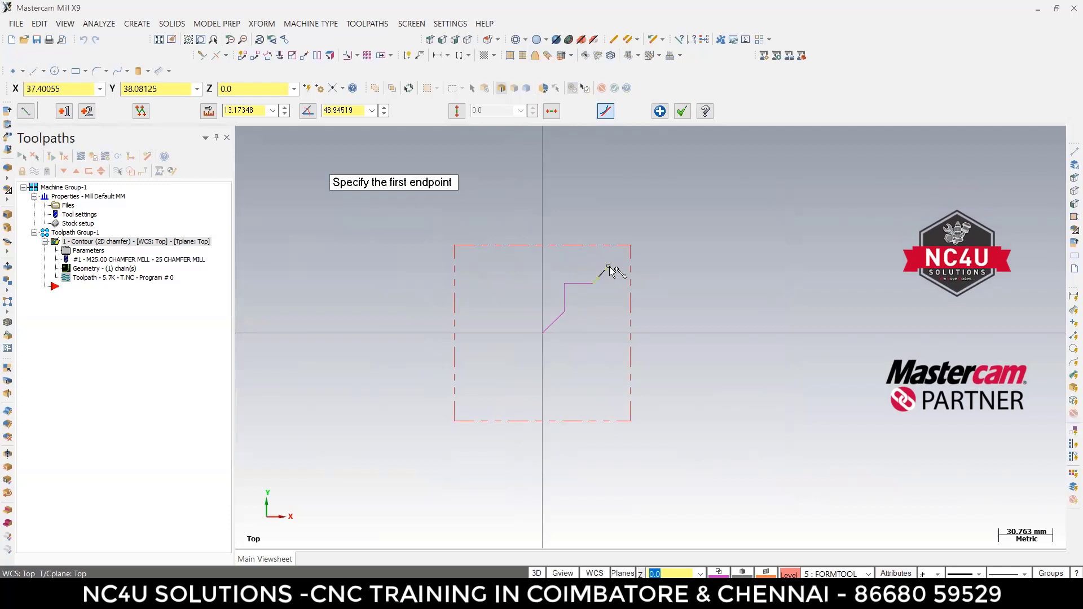
{"action": "left_click", "coordinate": [608, 266]}
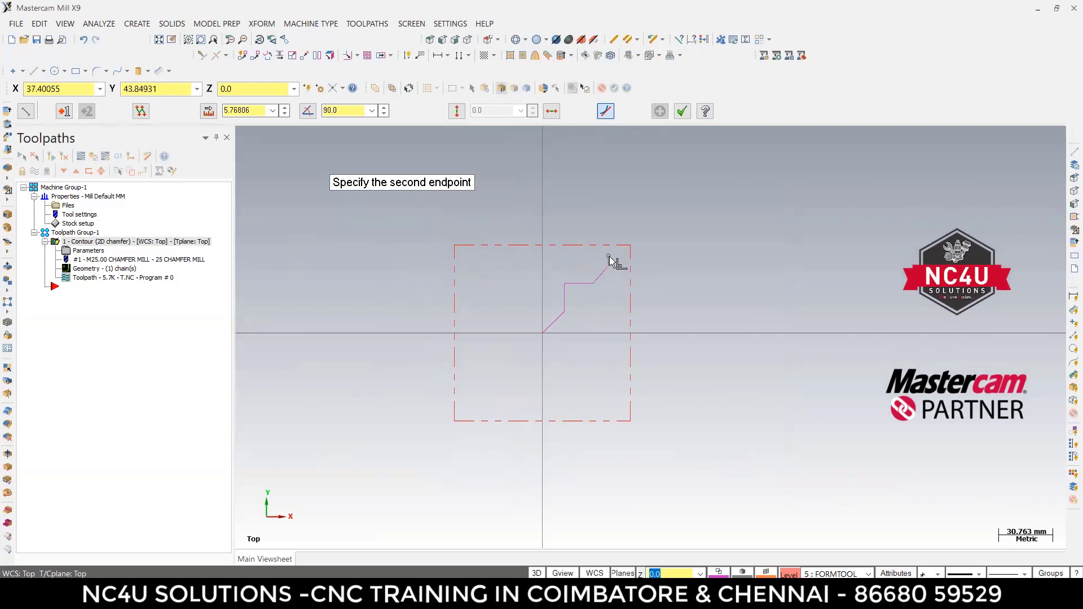
{"action": "left_click", "coordinate": [608, 162]}
{"action": "scroll", "coordinate": [624, 378], "scroll_direction": "down", "scroll_amount": 1}
{"action": "left_click", "coordinate": [682, 111]}
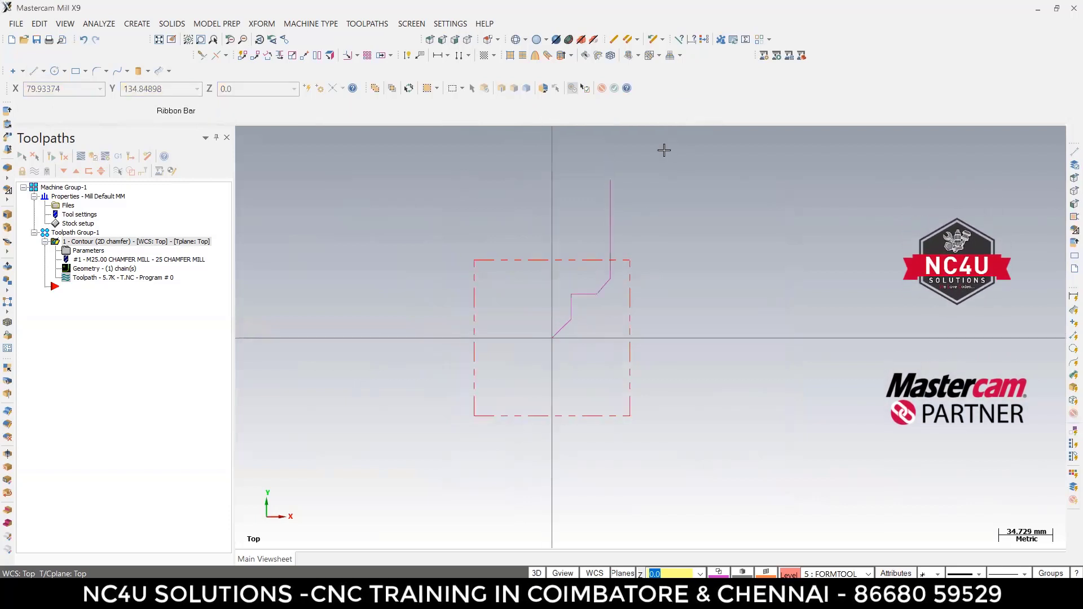
{"action": "scroll", "coordinate": [565, 416], "scroll_direction": "down", "scroll_amount": 3}
{"action": "scroll", "coordinate": [588, 264], "scroll_direction": "up", "scroll_amount": 3}
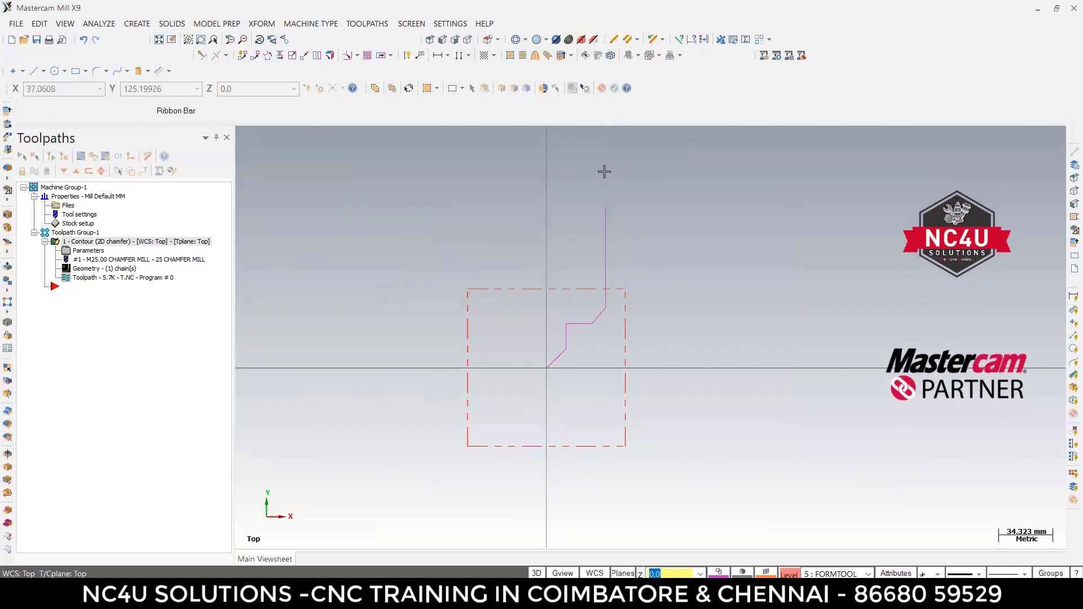
Step: Make level 1 the main level with level 5 hidden, and add a Drill toolpath with its point at the origin
{"action": "left_click", "coordinate": [792, 574]}
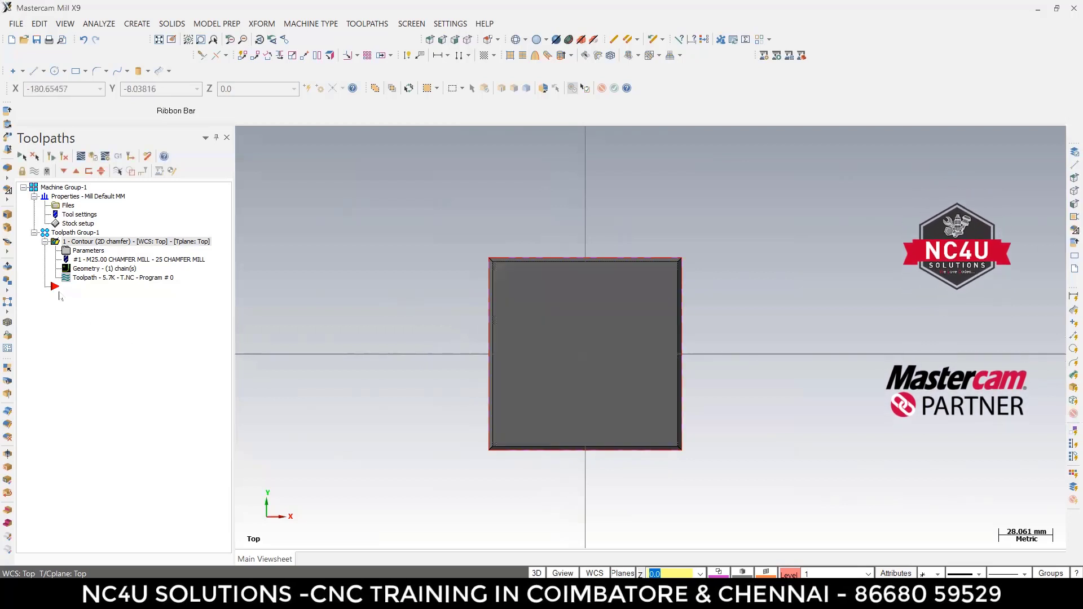
{"action": "right_click", "coordinate": [79, 288]}
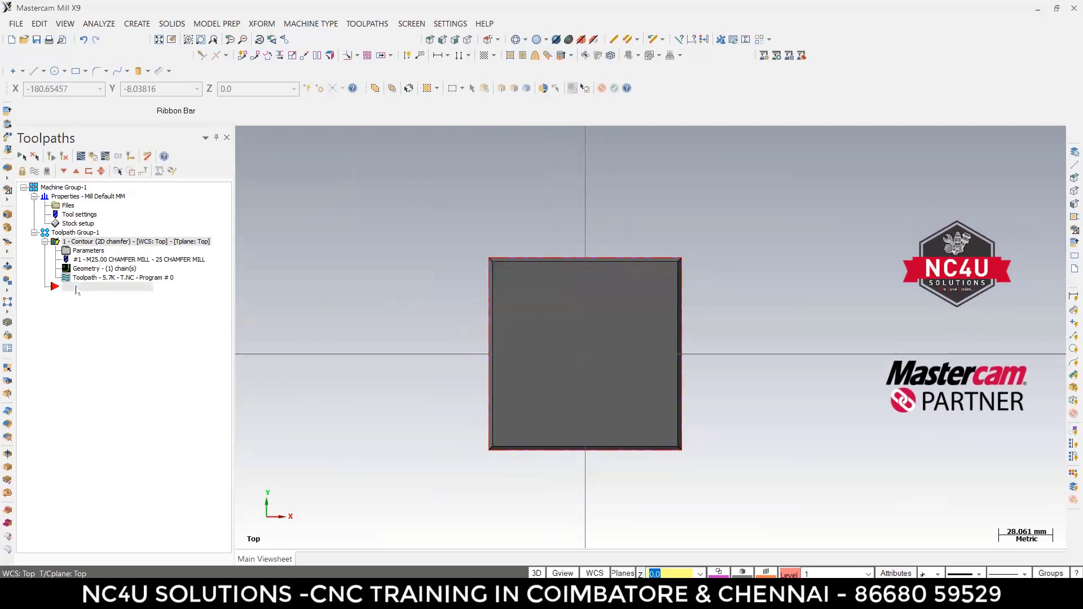
{"action": "mouse_move", "coordinate": [141, 238]}
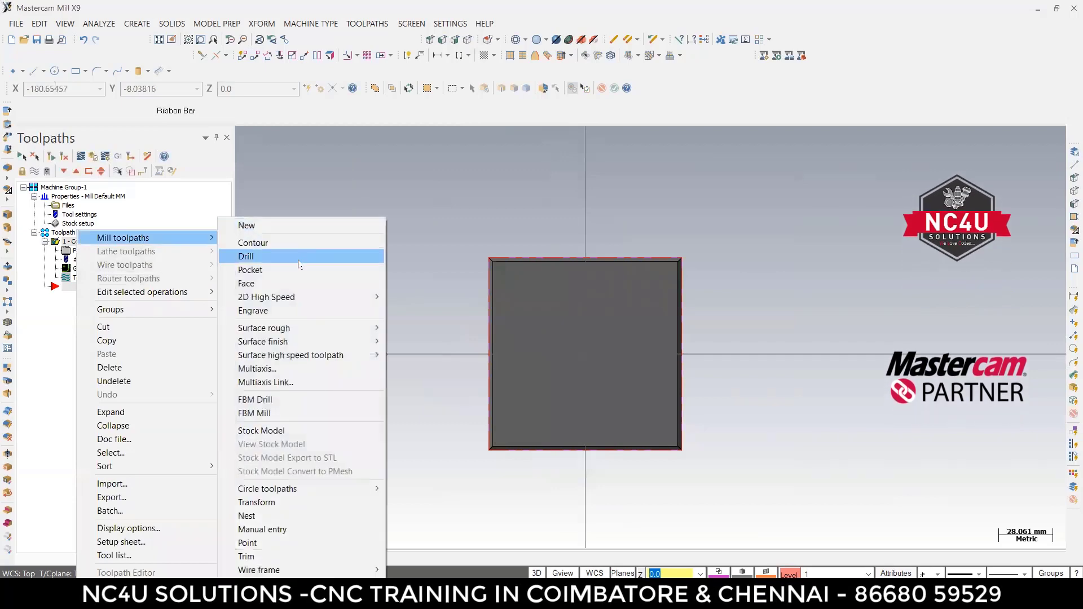
{"action": "left_click", "coordinate": [297, 257]}
{"action": "left_click", "coordinate": [593, 367]}
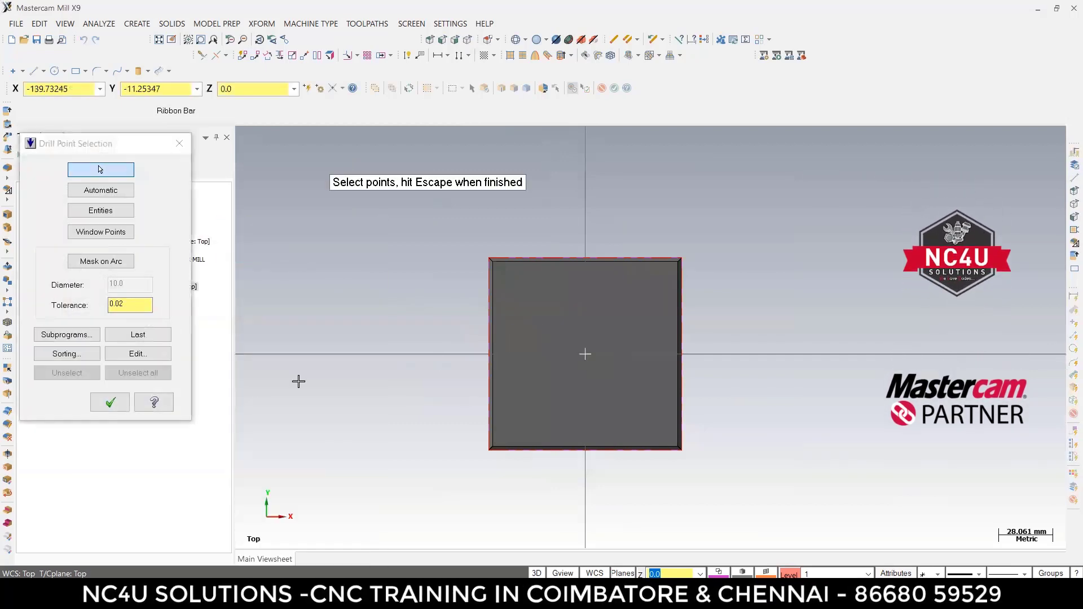
{"action": "left_click", "coordinate": [110, 402]}
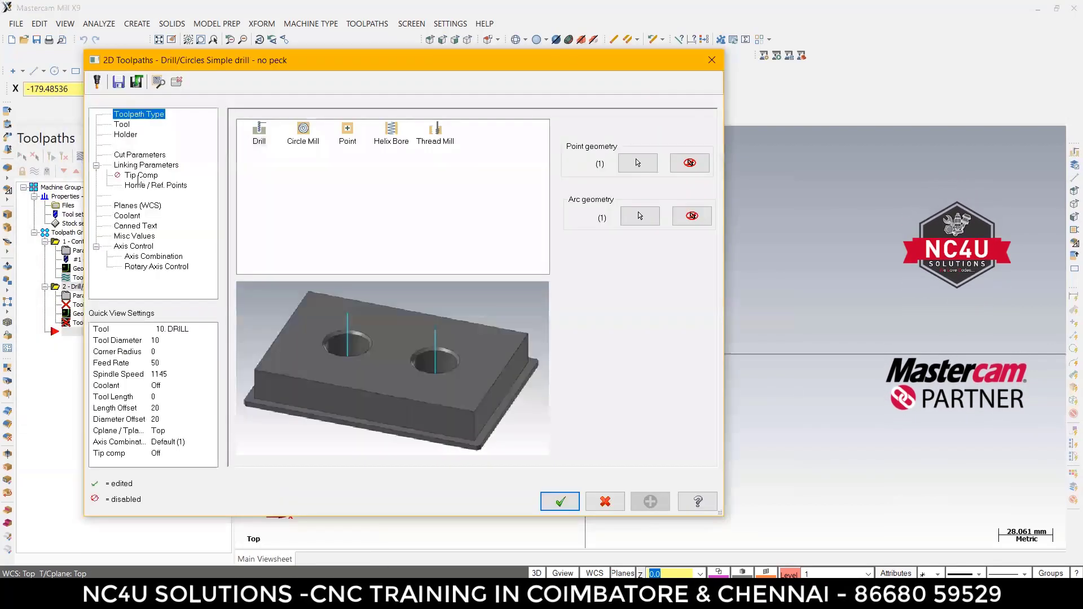
Step: Create a new tool for the drill toolpath using the Custom Tool type from the Holemaking group
{"action": "left_click", "coordinate": [122, 124]}
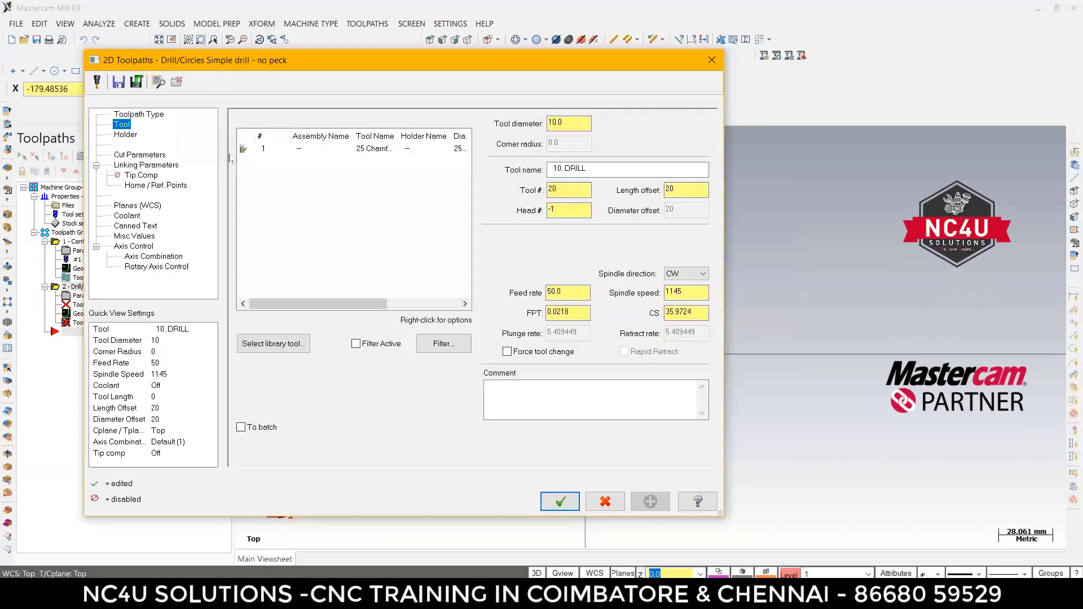
{"action": "right_click", "coordinate": [323, 179]}
{"action": "left_click", "coordinate": [355, 198]}
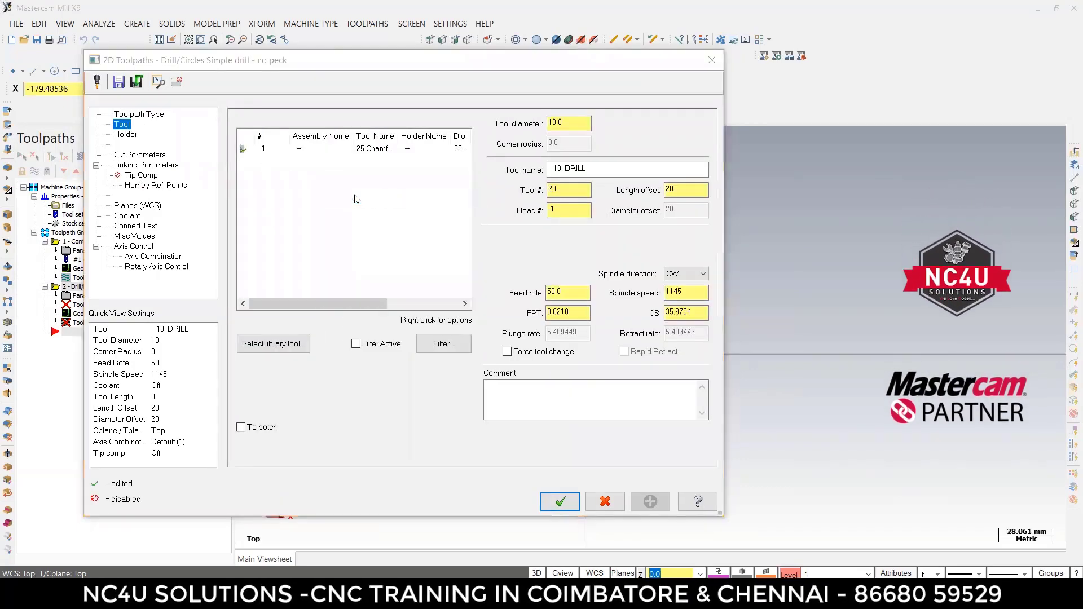
{"action": "scroll", "coordinate": [539, 293], "scroll_direction": "down", "scroll_amount": 5}
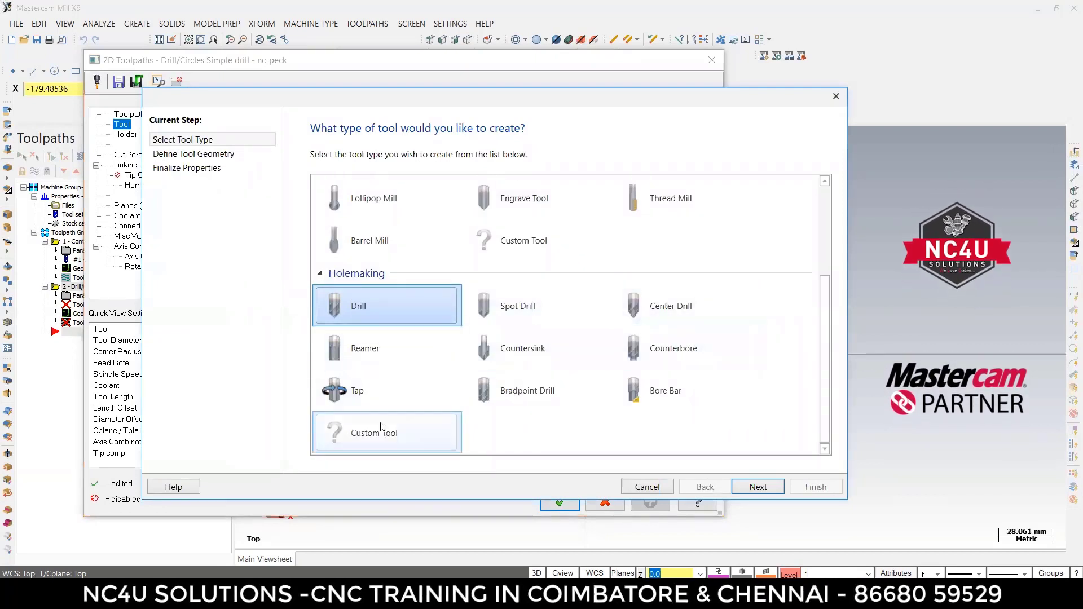
{"action": "scroll", "coordinate": [522, 299], "scroll_direction": "up", "scroll_amount": 2}
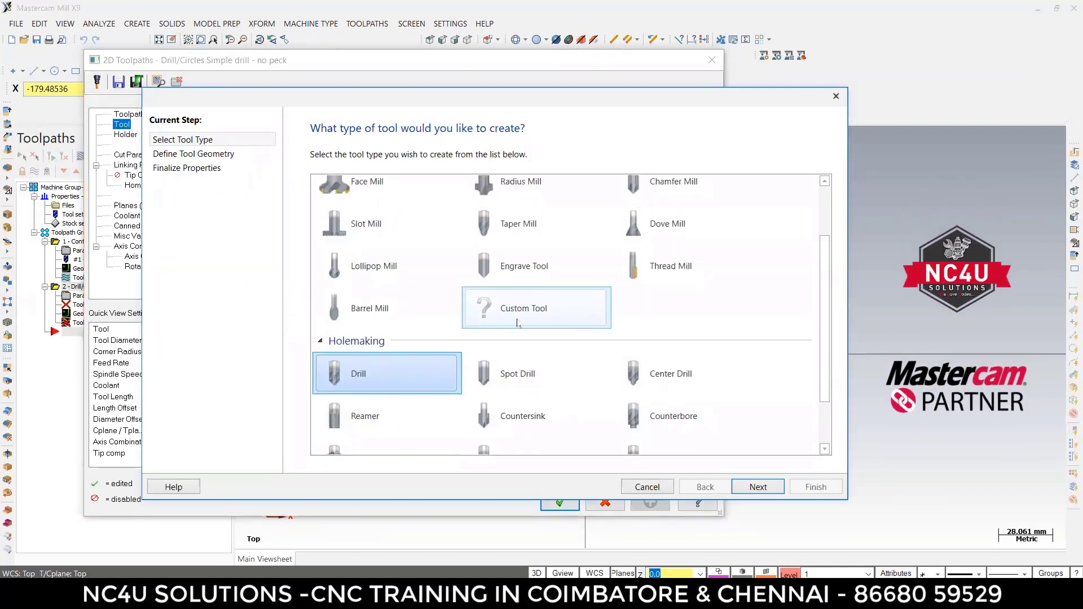
{"action": "scroll", "coordinate": [517, 322], "scroll_direction": "down", "scroll_amount": 2}
{"action": "left_click", "coordinate": [367, 431]}
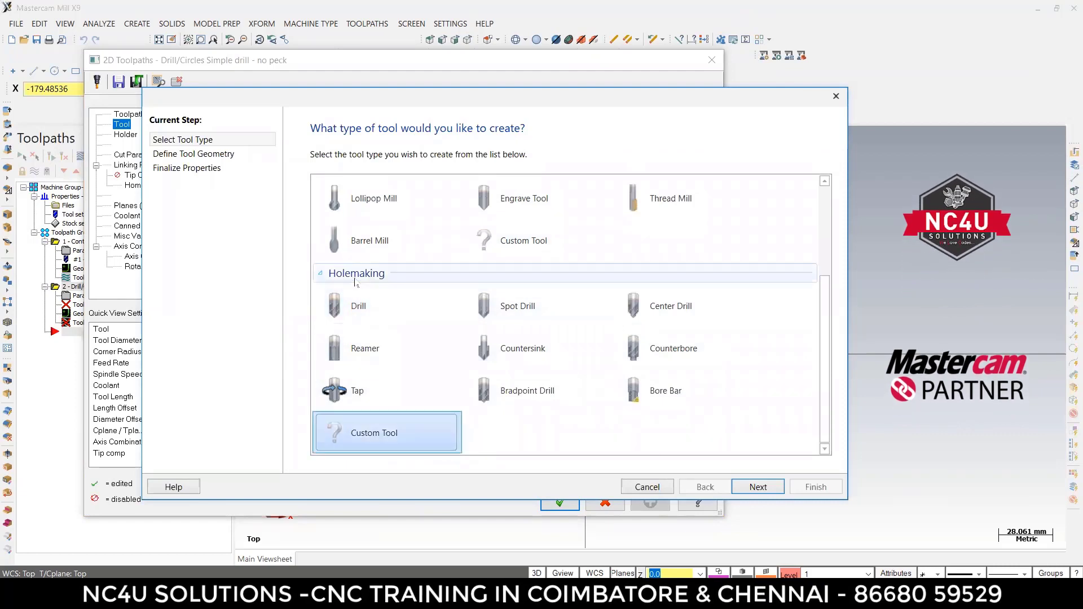
{"action": "left_click", "coordinate": [758, 487]}
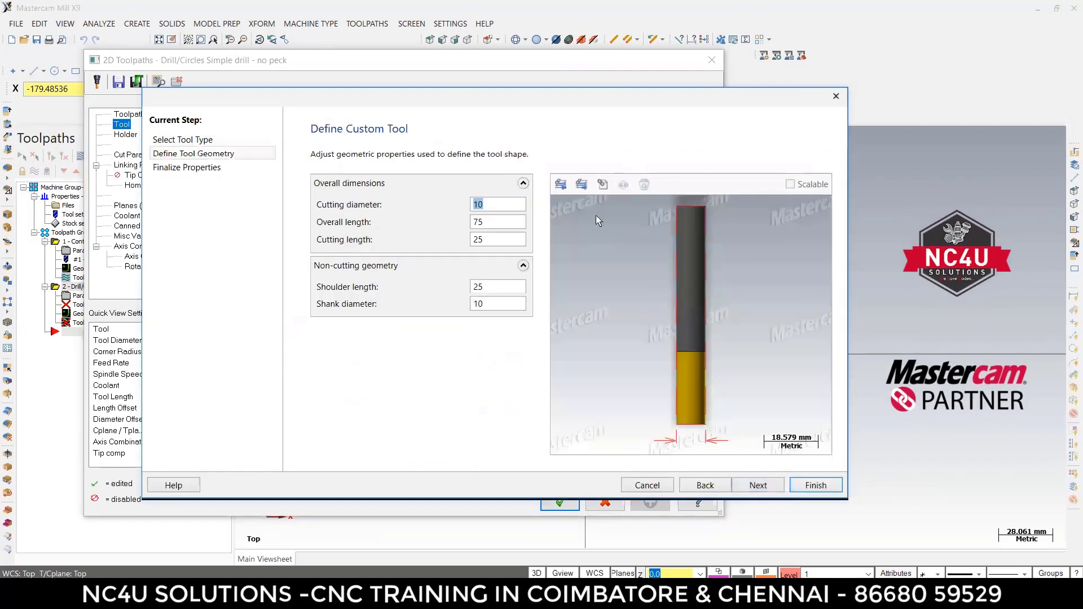
Step: Load the custom tool's shape from level 5 FORMTOOL and finish the tool definition
{"action": "left_click", "coordinate": [560, 187]}
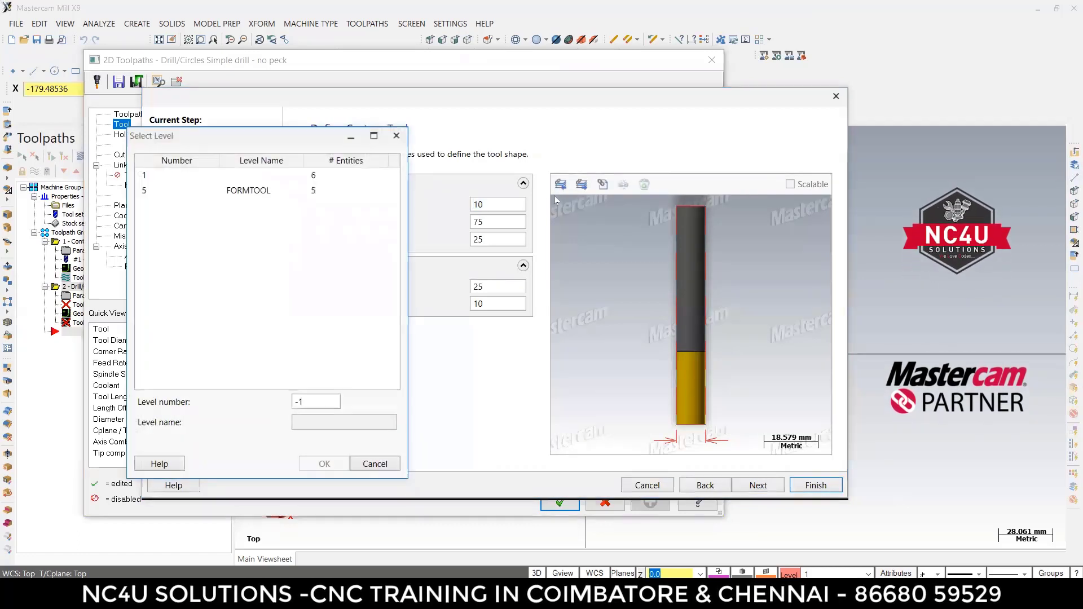
{"action": "left_click", "coordinate": [233, 190]}
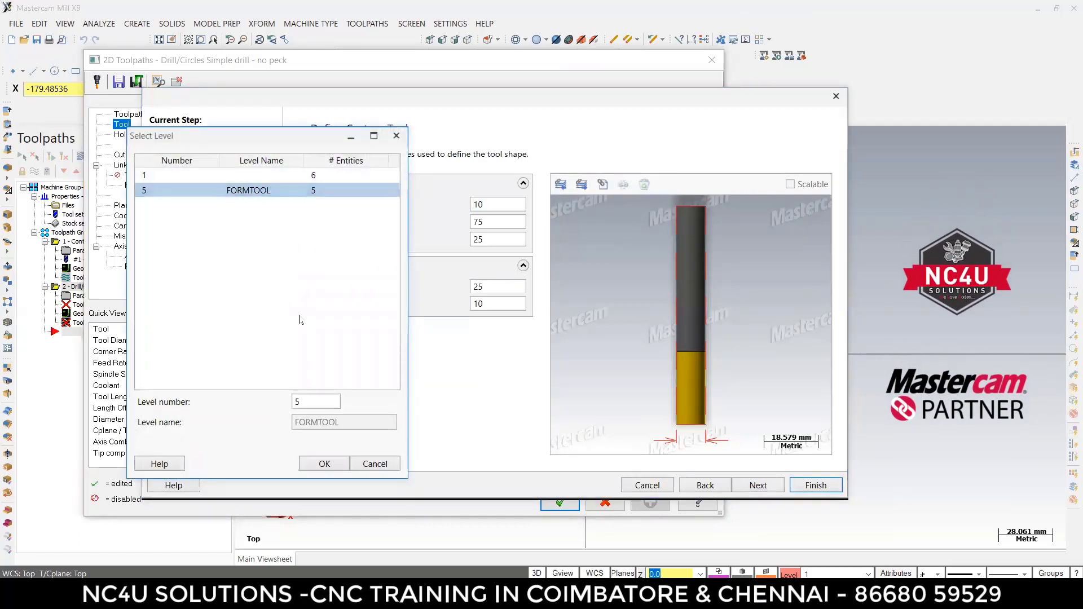
{"action": "left_click", "coordinate": [324, 463]}
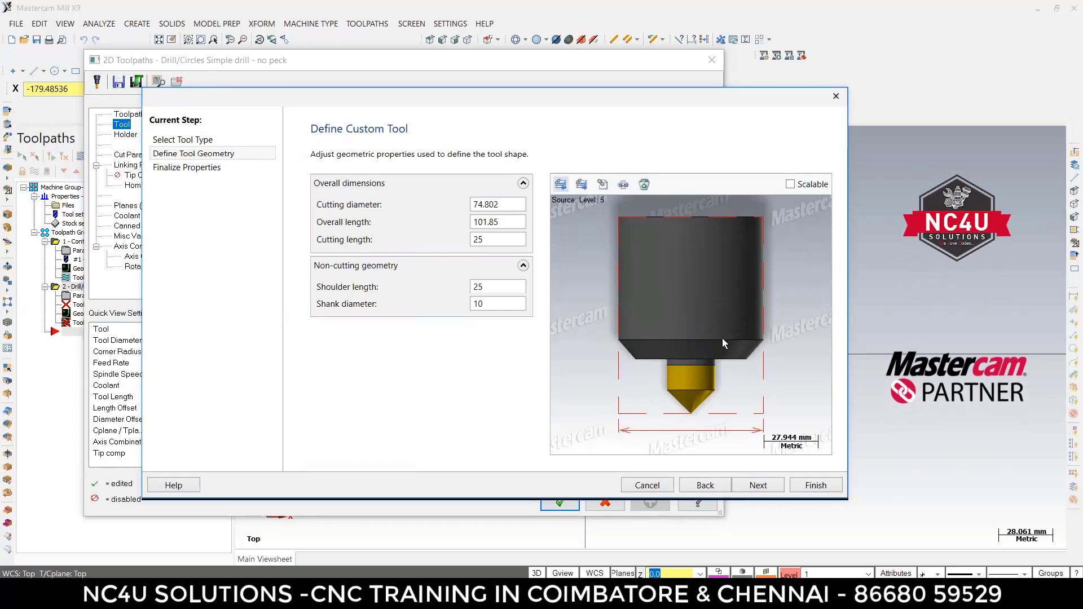
{"action": "left_click", "coordinate": [809, 488]}
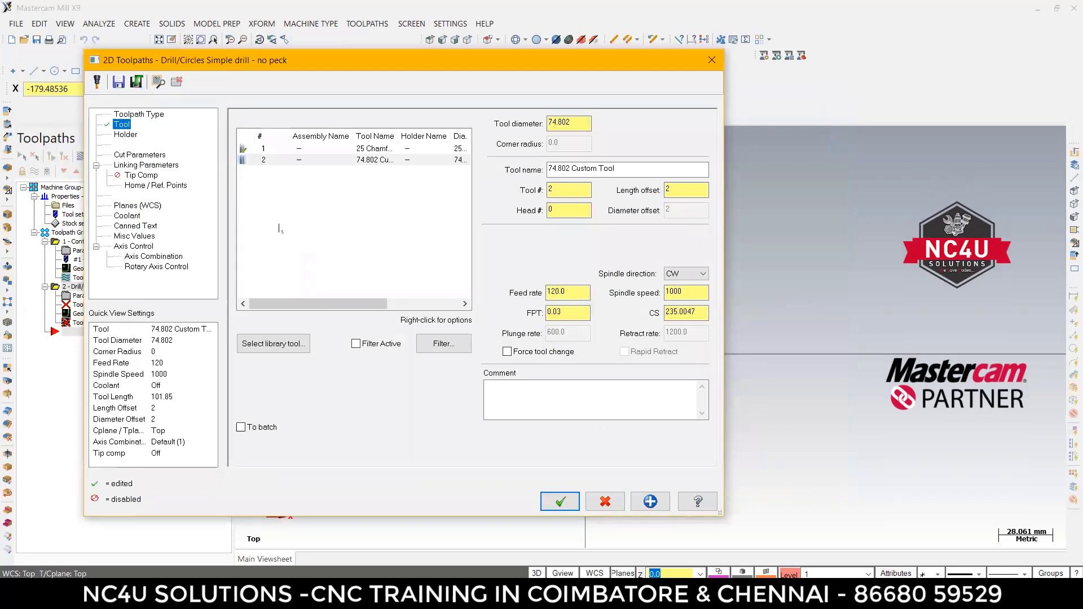
Step: Use the Drill/Counterbore cycle in the drill toolpath's cut parameters
{"action": "left_click", "coordinate": [135, 155]}
{"action": "left_click", "coordinate": [350, 130]}
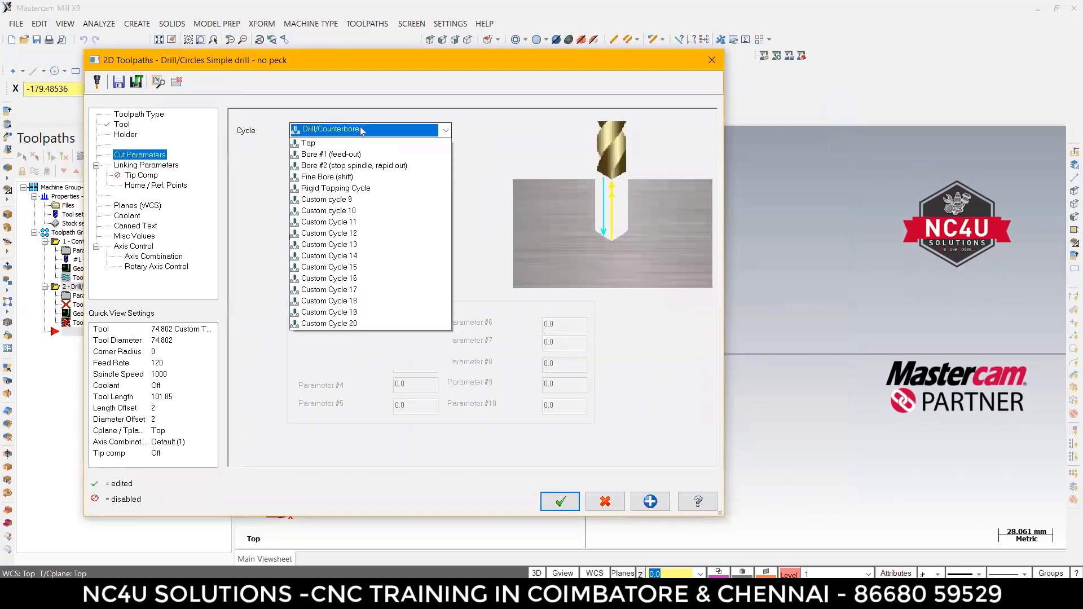
{"action": "left_click", "coordinate": [349, 145]}
Step: Set the drill depth to -35 absolute and the retract to 3 absolute, and generate the toolpath
{"action": "left_click", "coordinate": [146, 165]}
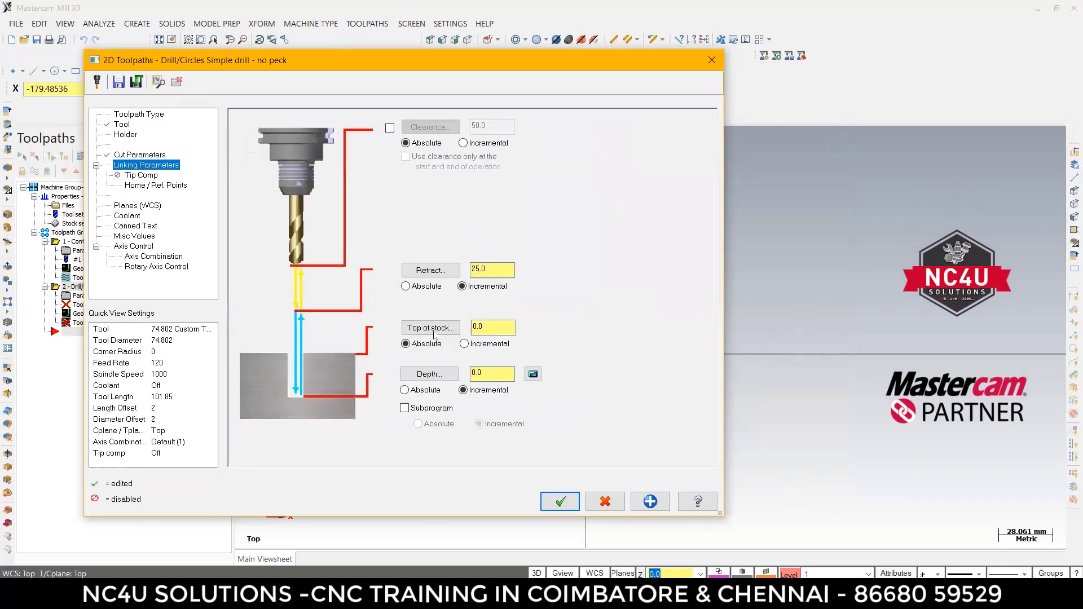
{"action": "left_click", "coordinate": [423, 394]}
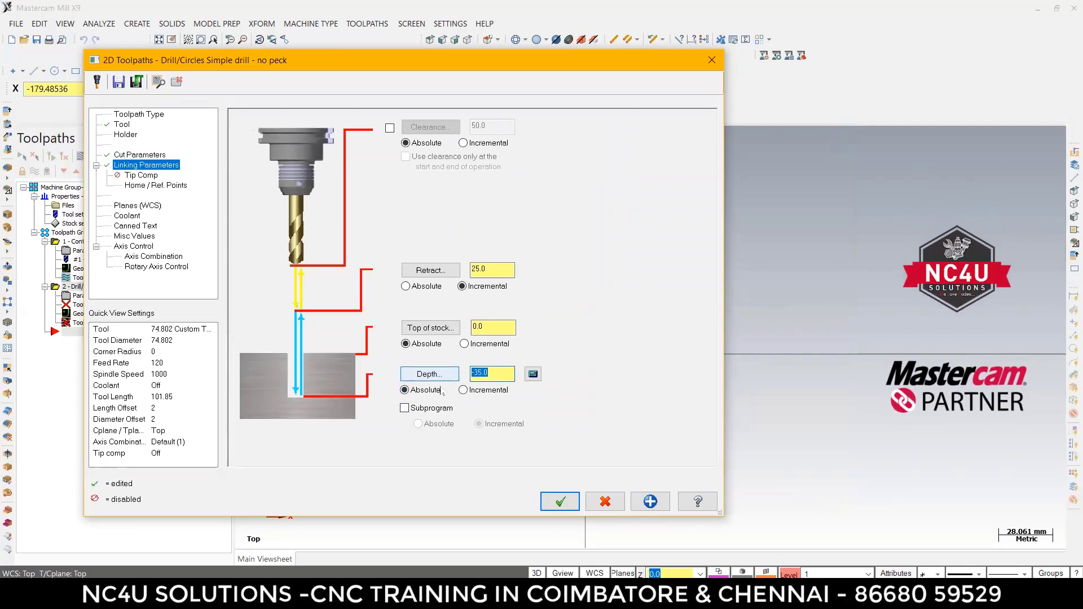
{"action": "left_click", "coordinate": [434, 287]}
{"action": "type", "text": "3"}
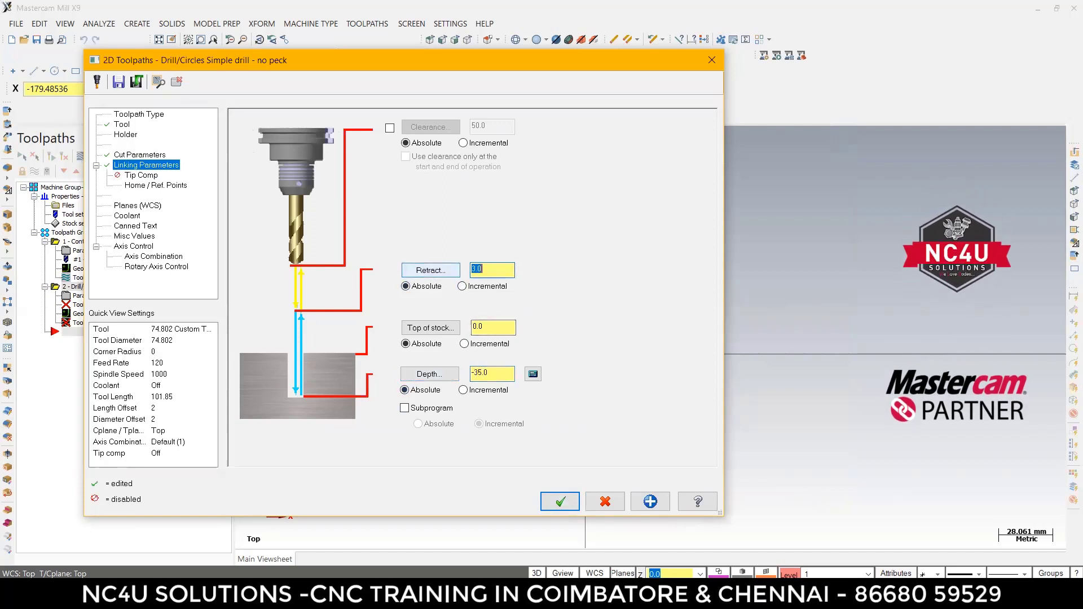
{"action": "left_click", "coordinate": [559, 503]}
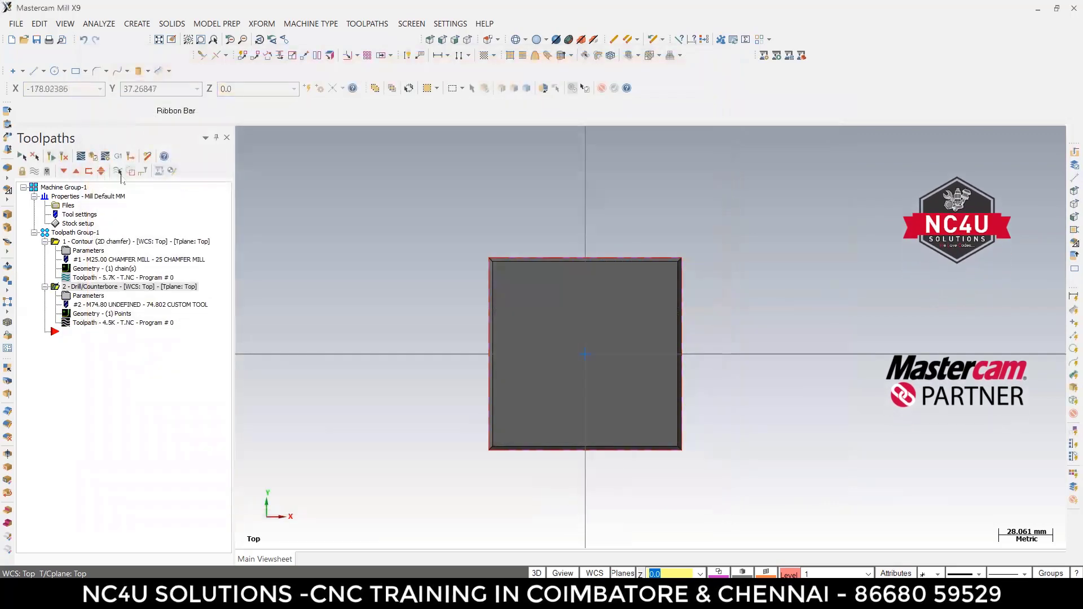
Step: Backplot the Drill/Counterbore operation in the isometric view, examine the form tool from the side, and close the backplot
{"action": "left_click", "coordinate": [467, 40]}
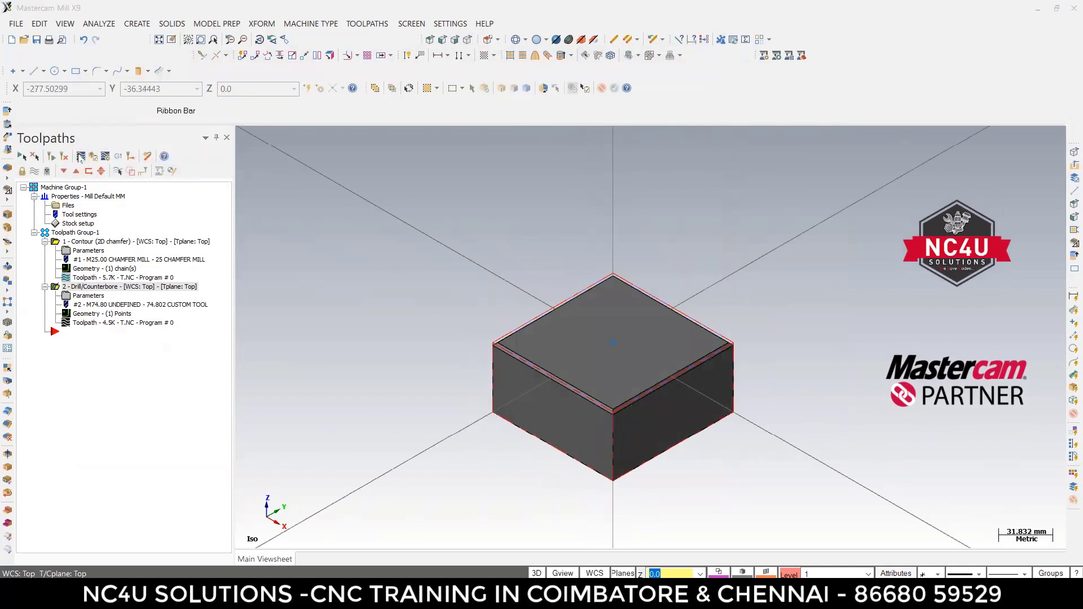
{"action": "left_click", "coordinate": [81, 157]}
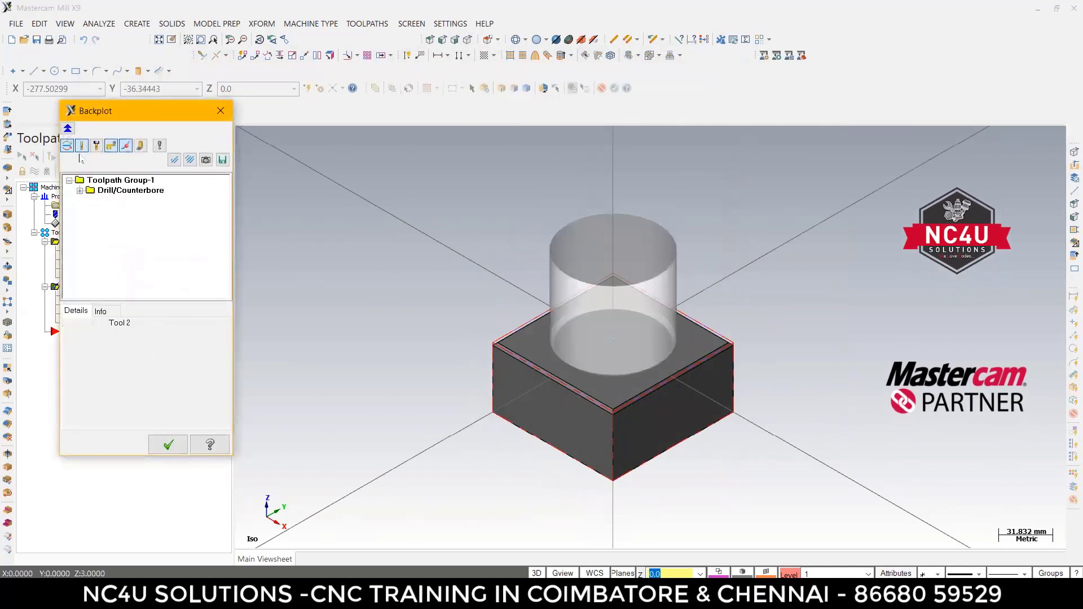
{"action": "middle_click_drag", "start_coordinate": [601, 303], "coordinate": [614, 270]}
{"action": "key", "text": "Escape"}
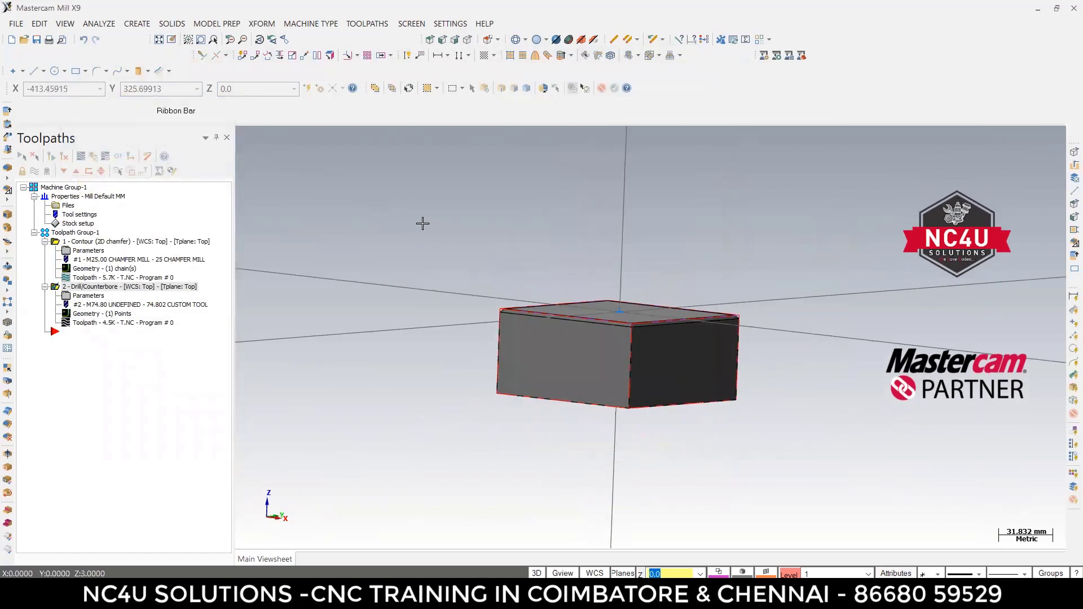